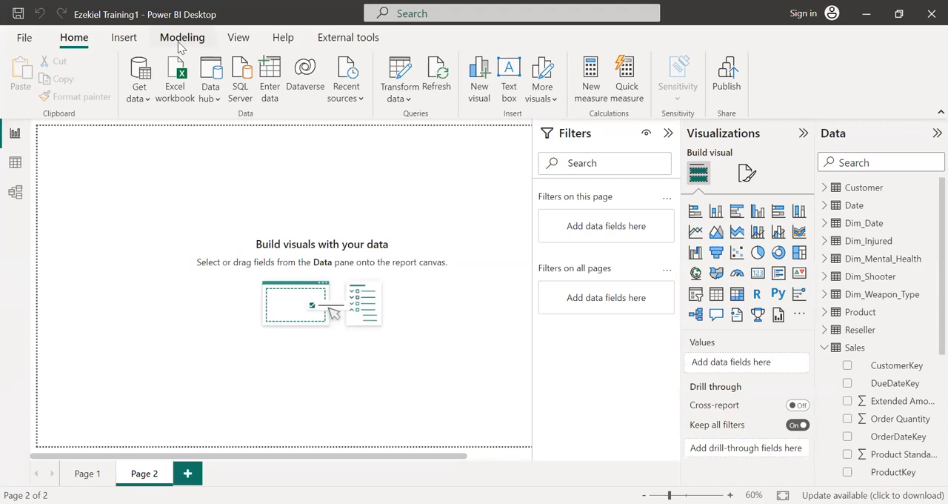
# - Create a calculated table with the DAX formula Product Update = 'Product'
pyautogui.click(179, 47)
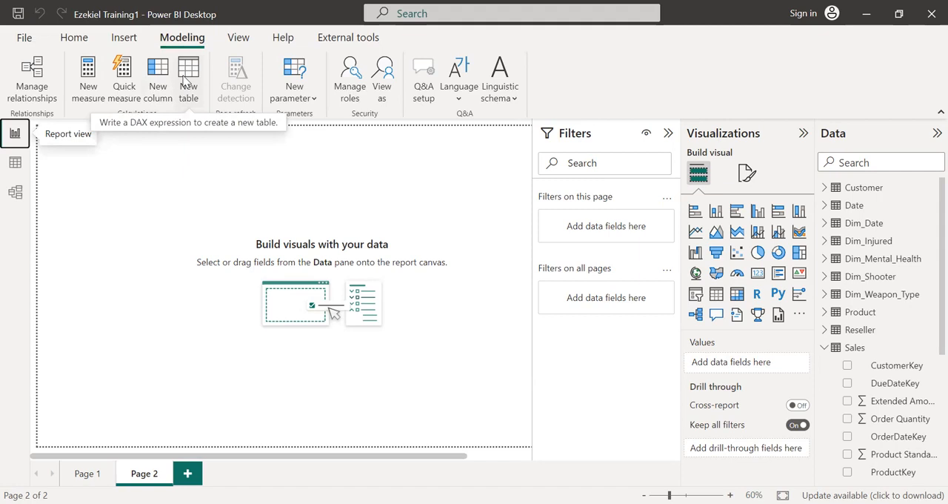
pyautogui.click(75, 39)
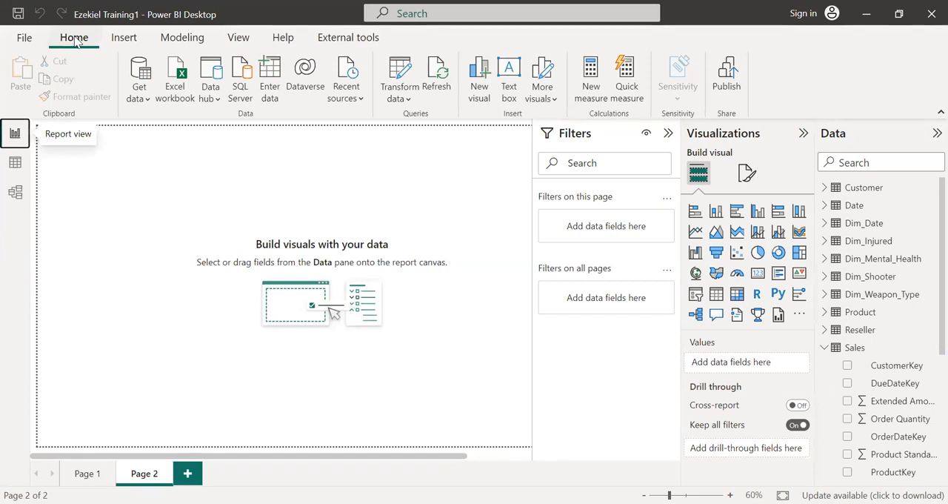
pyautogui.click(172, 42)
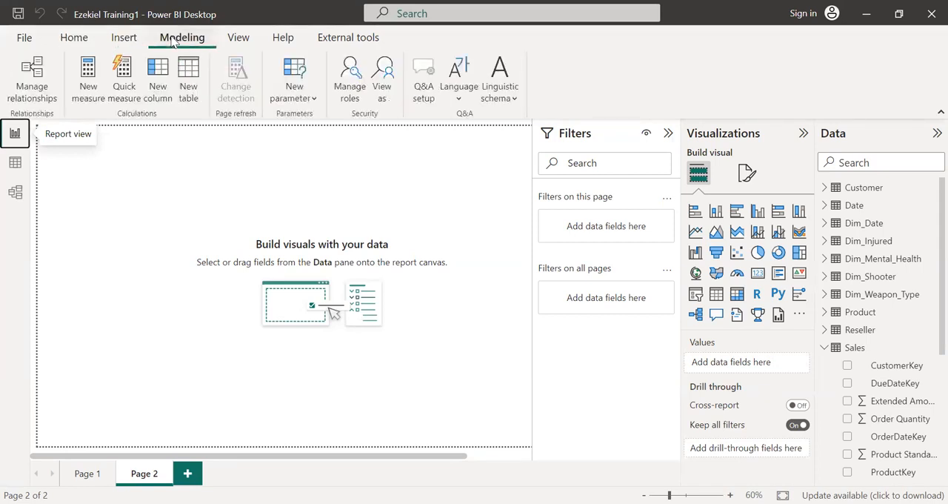
pyautogui.click(189, 84)
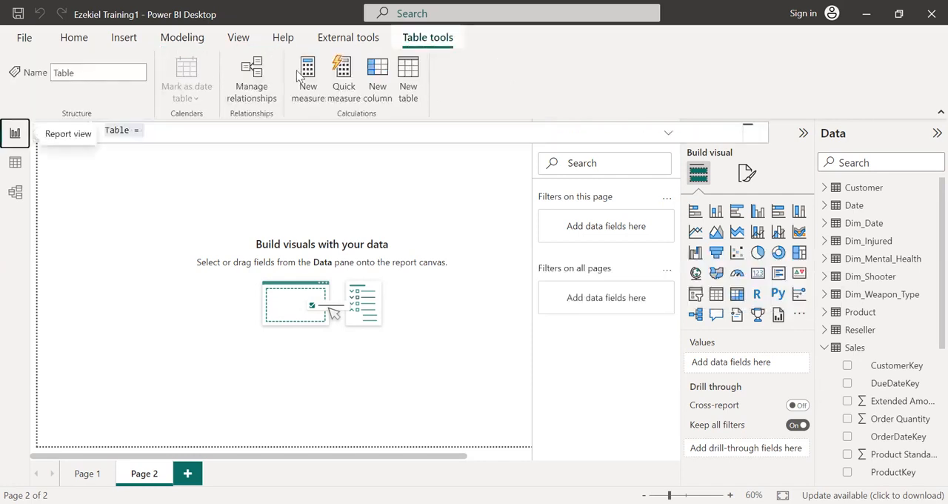
pyautogui.press('BackSpace')
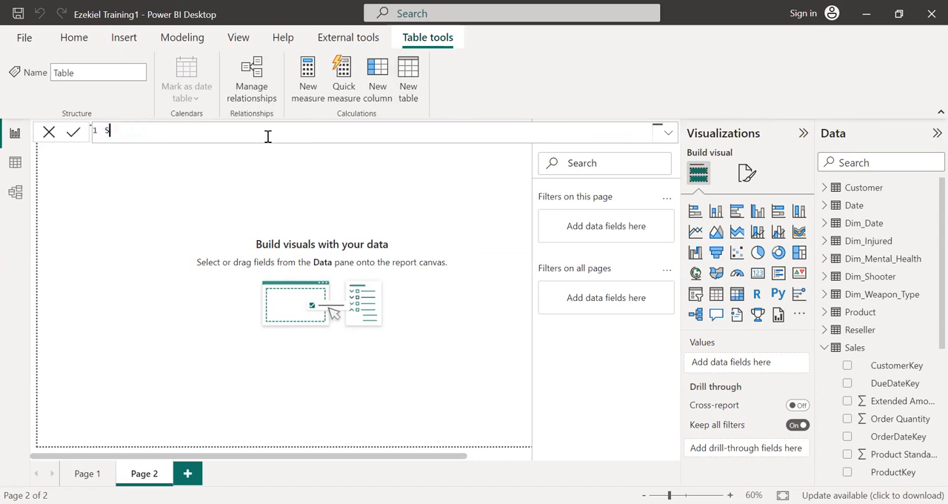
pyautogui.write('Product ')
pyautogui.write('L')
pyautogui.write('pdate =')
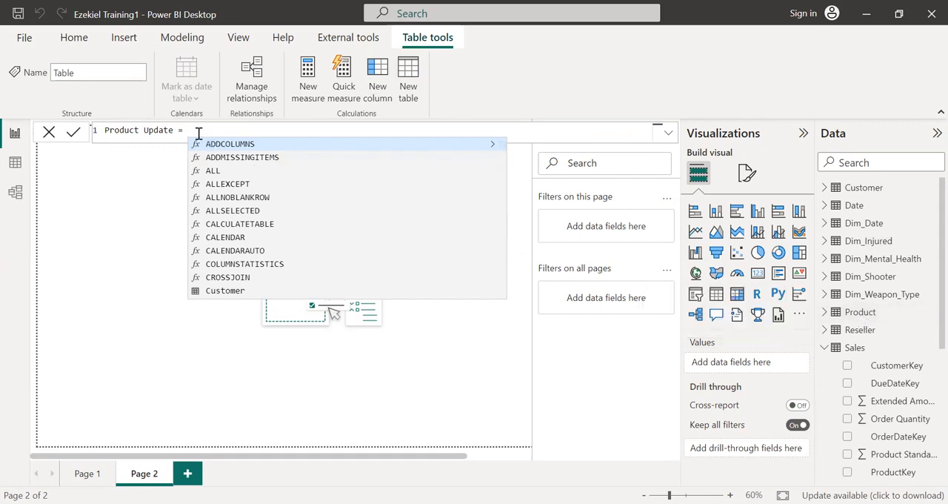
pyautogui.write('pro')
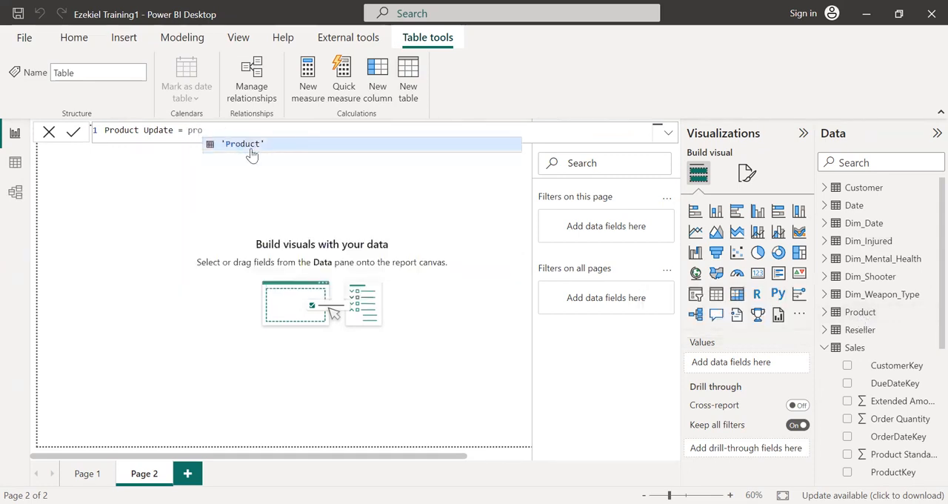
pyautogui.click(251, 146)
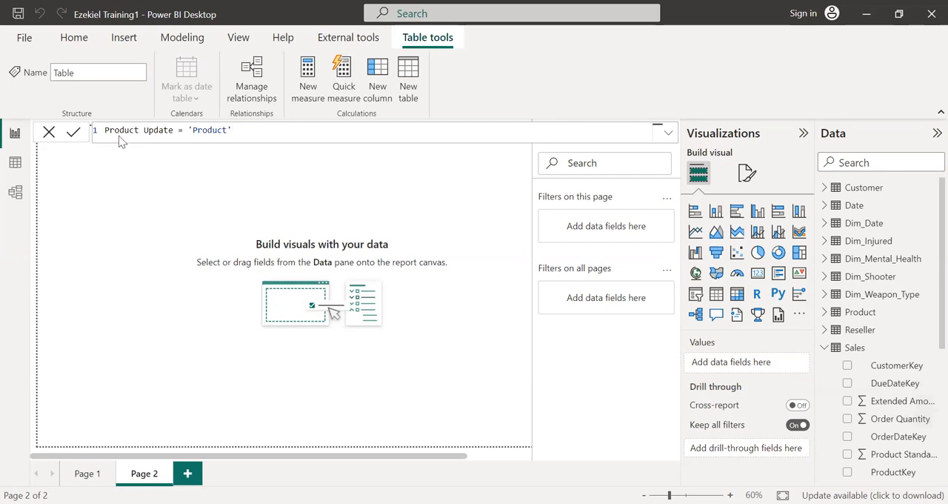
pyautogui.press('Return')
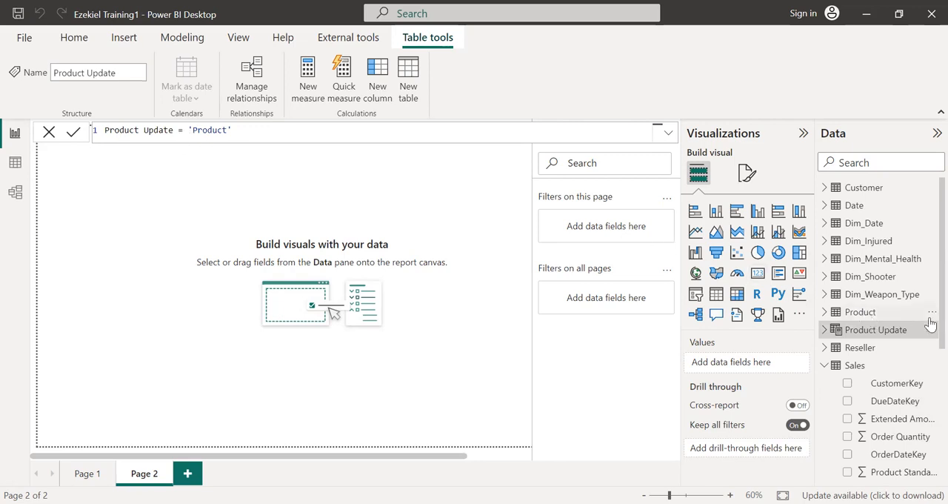
# - Compare the rows and columns of the Product Update table with the original Product table in Data view
pyautogui.click(14, 163)
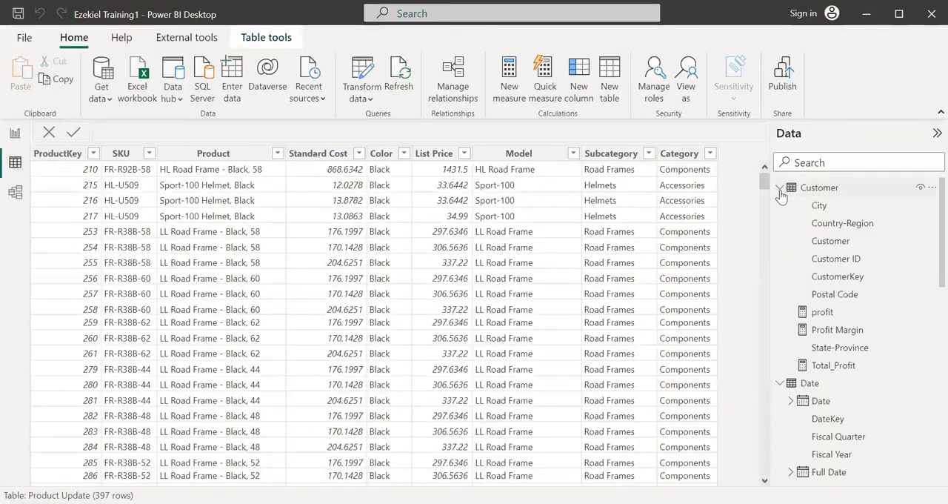
pyautogui.click(779, 190)
pyautogui.click(782, 208)
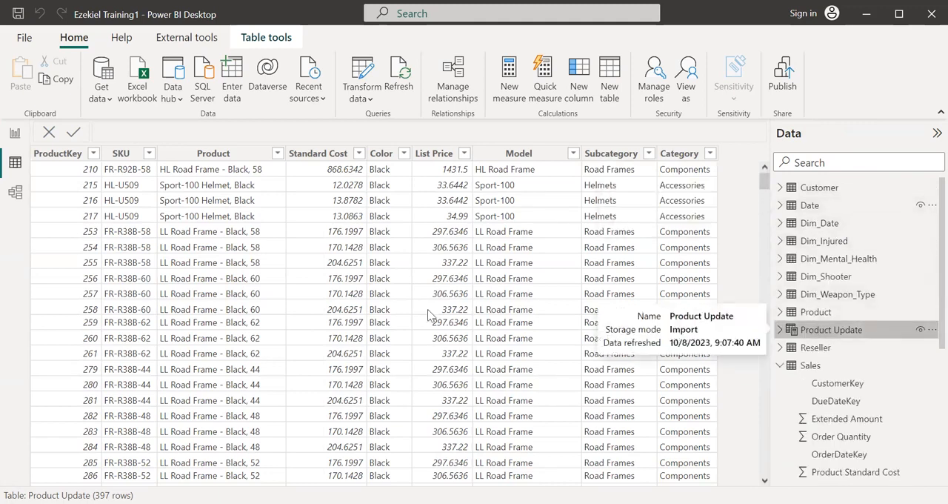
pyautogui.click(826, 331)
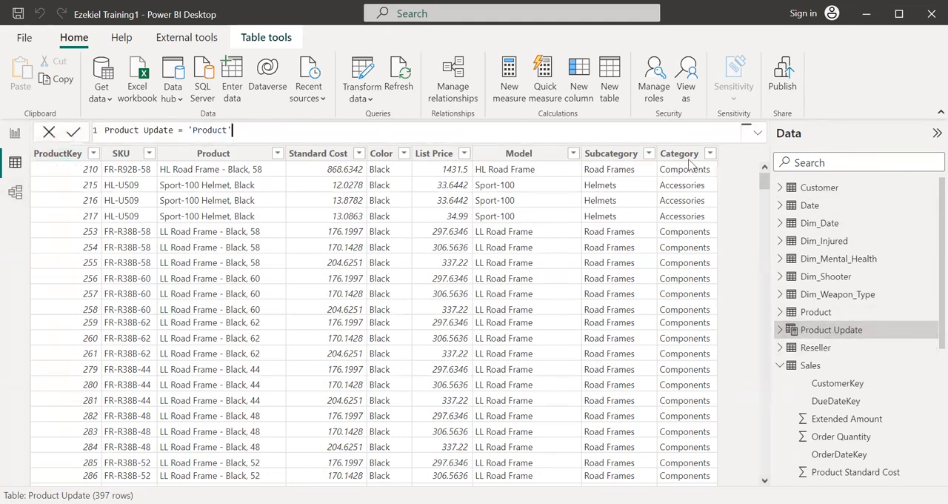
pyautogui.click(815, 311)
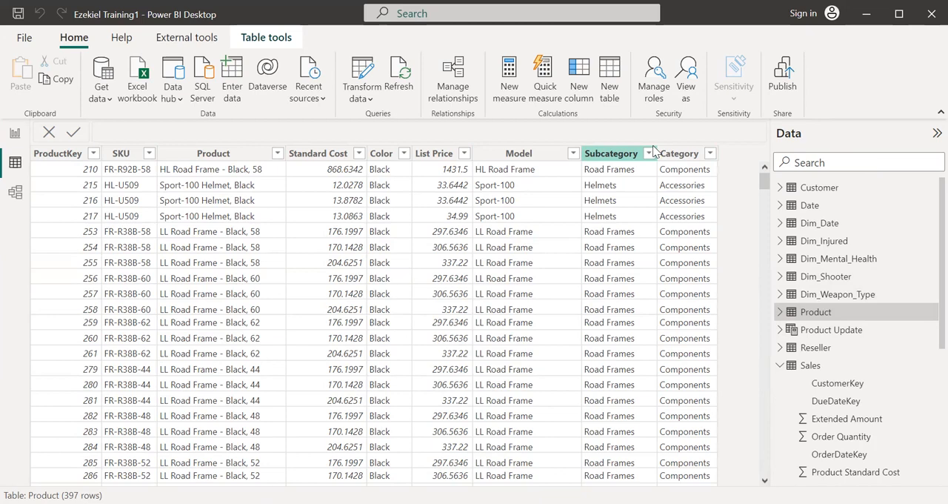
# - Start another calculated table in Report view and name it Product Update (CALCULATETABLE) in its formula
pyautogui.click(16, 132)
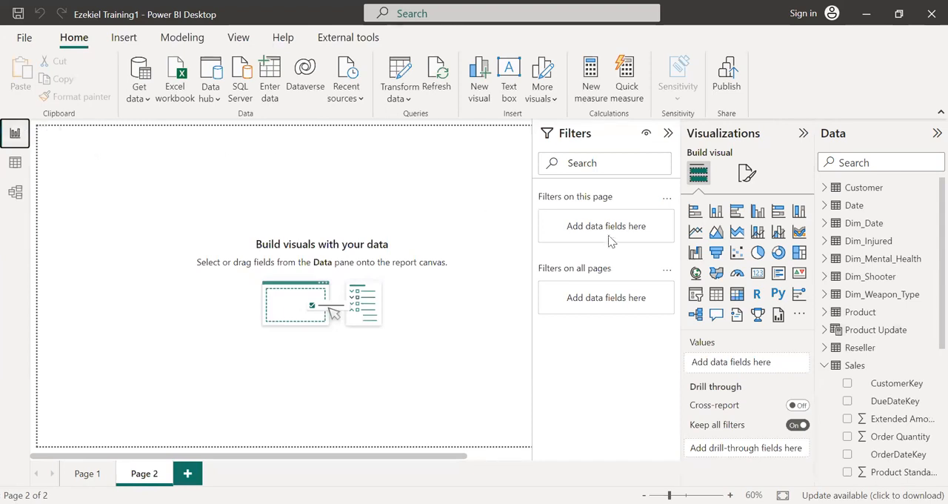
pyautogui.click(872, 329)
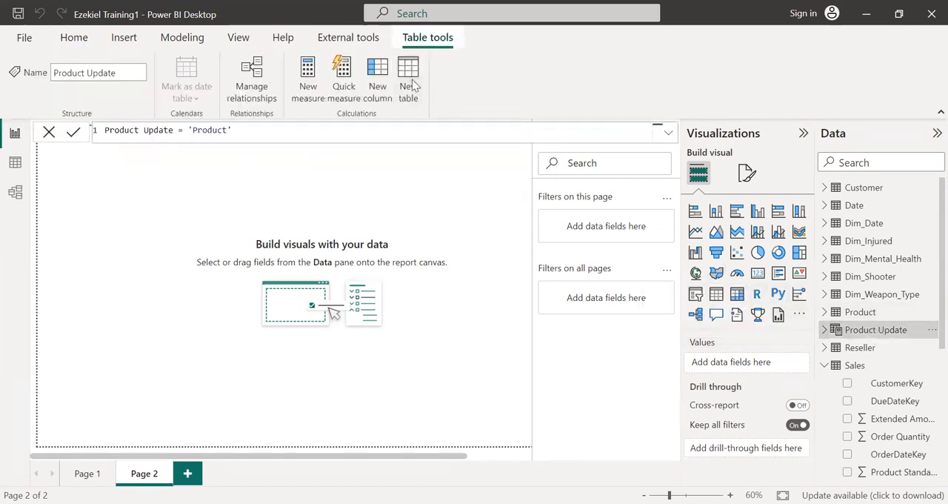
pyautogui.click(413, 80)
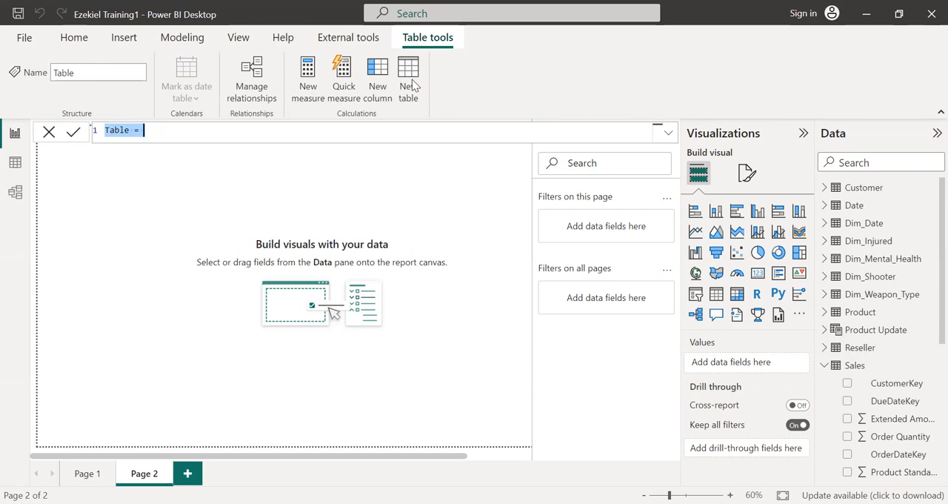
pyautogui.write('P')
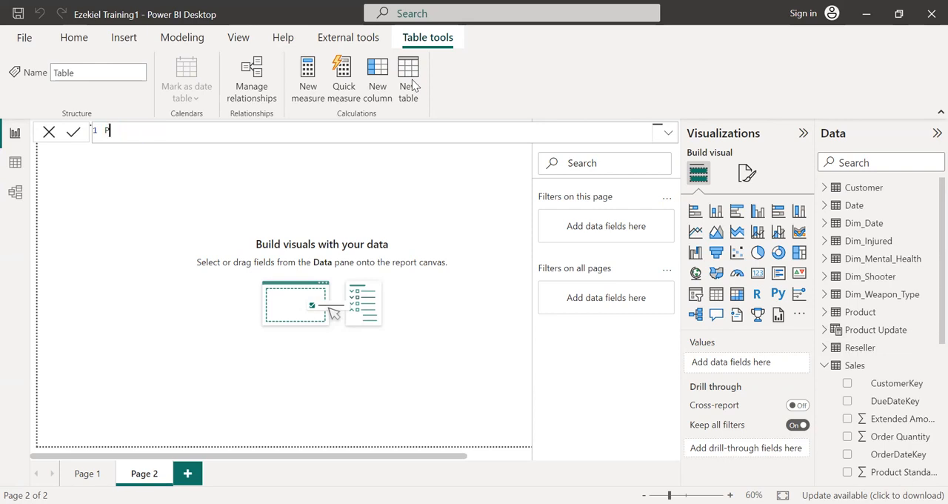
pyautogui.write('roduct Update (CALCULA')
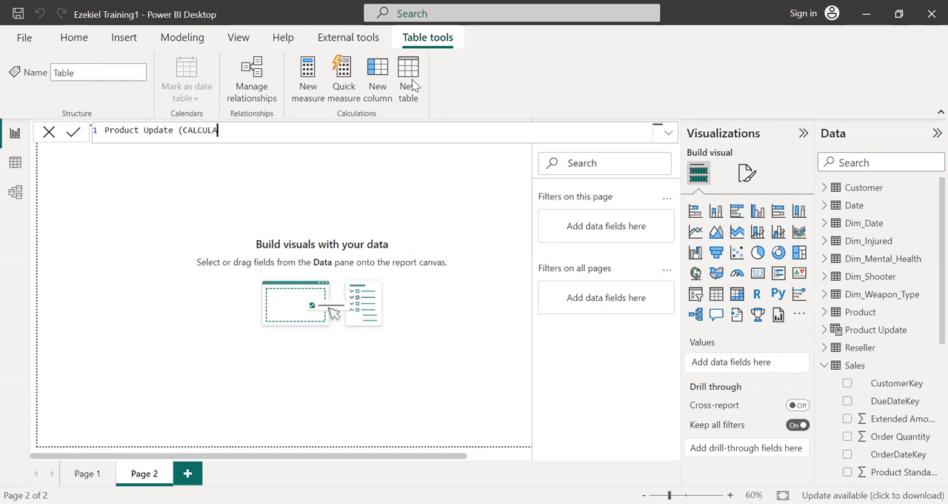
pyautogui.write('TETABLE) = CAL')
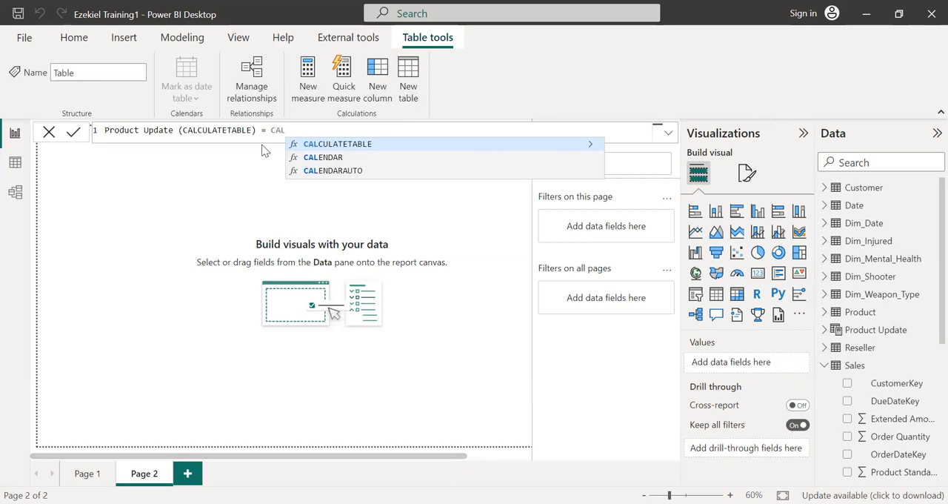
# - Define the new table as CALCULATETABLE('Product', 'Product'[Category] = "COMPONENT") and commit the formula
pyautogui.click(309, 151)
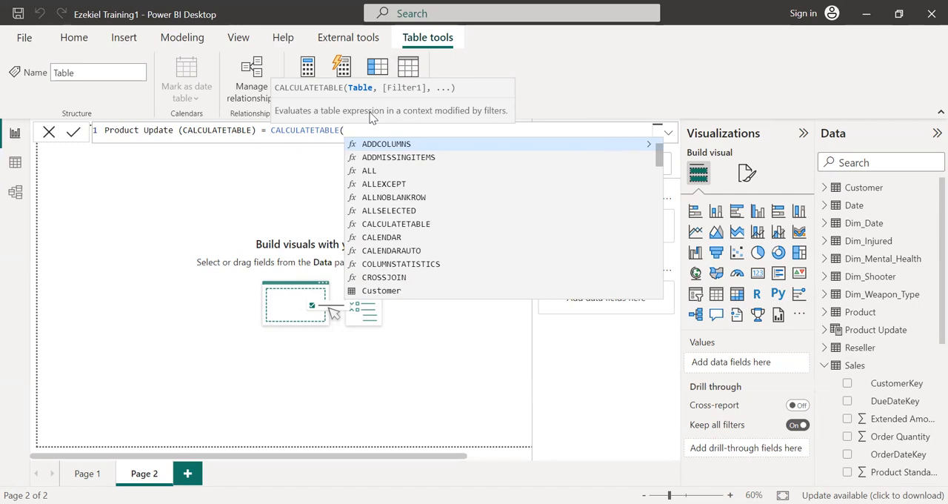
pyautogui.write('PRO')
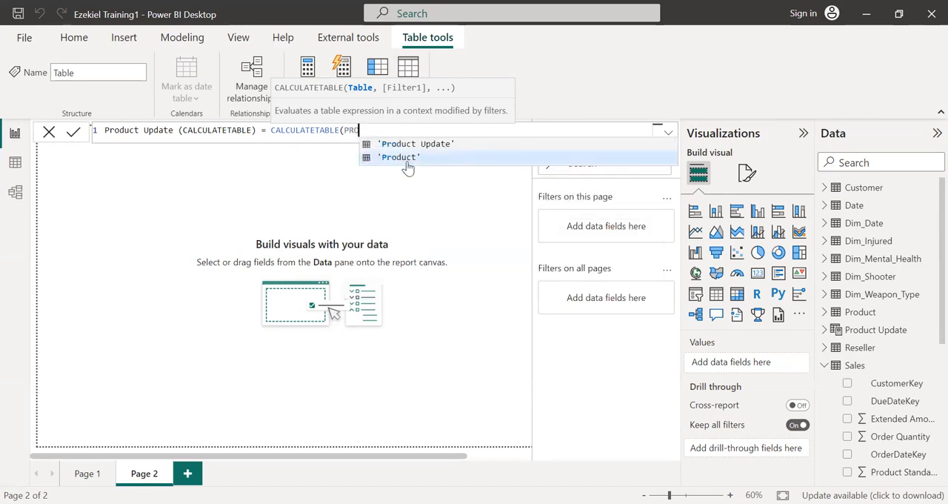
pyautogui.click(406, 158)
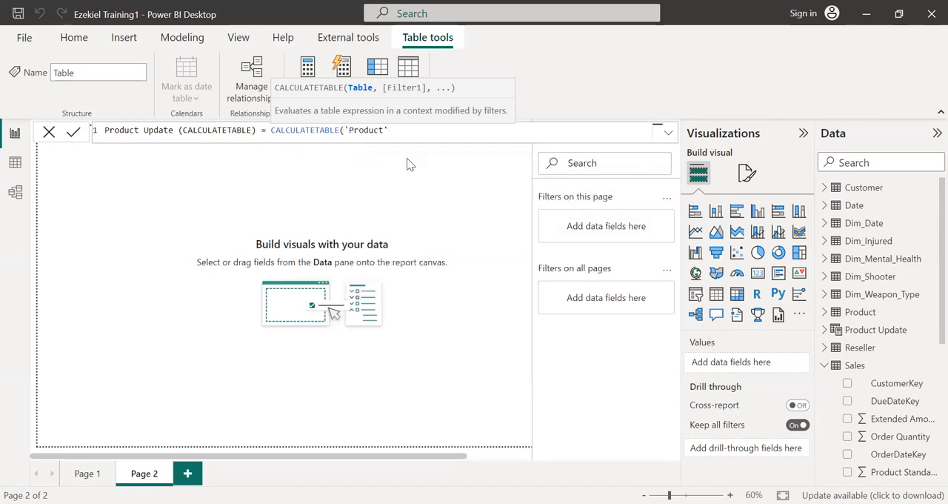
pyautogui.write(',')
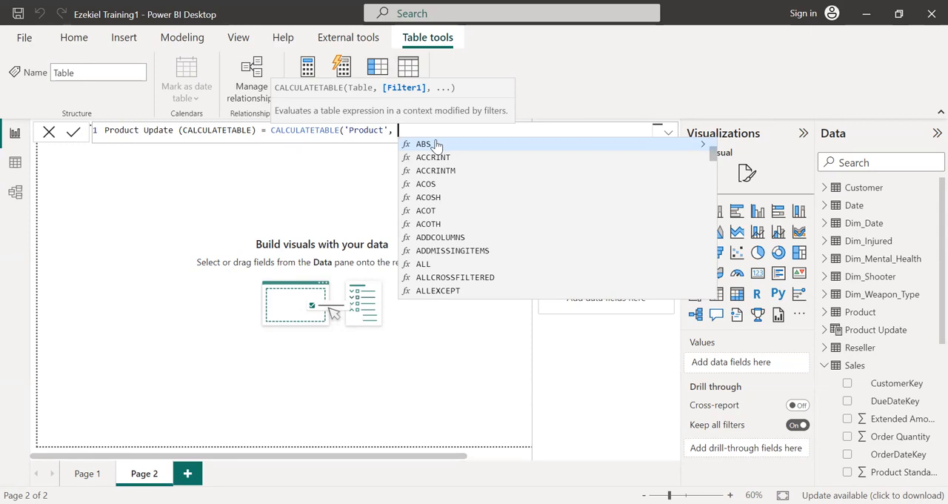
pyautogui.write('PRODUCT')
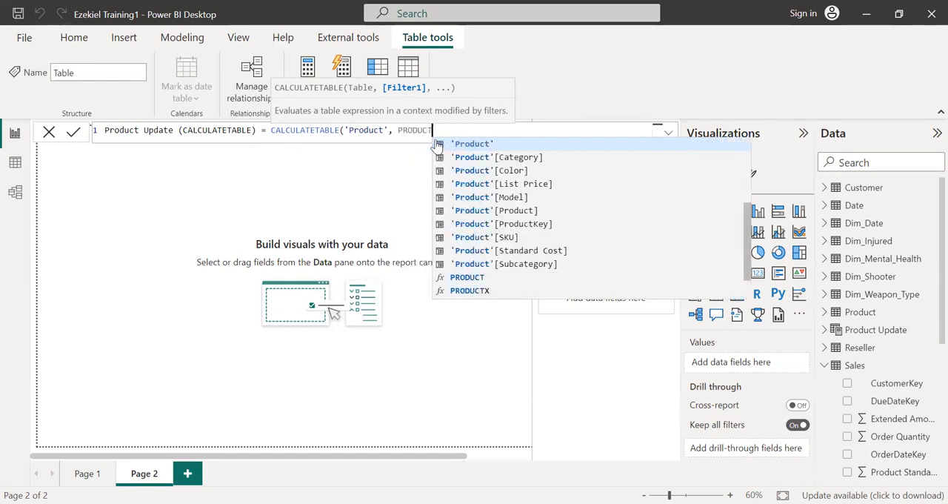
pyautogui.click(517, 159)
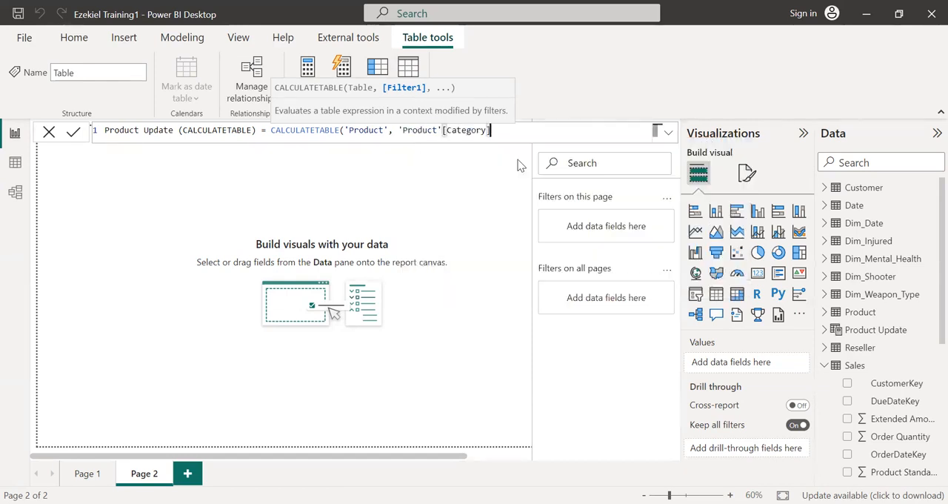
pyautogui.write('=')
pyautogui.write('"COMPONENT")')
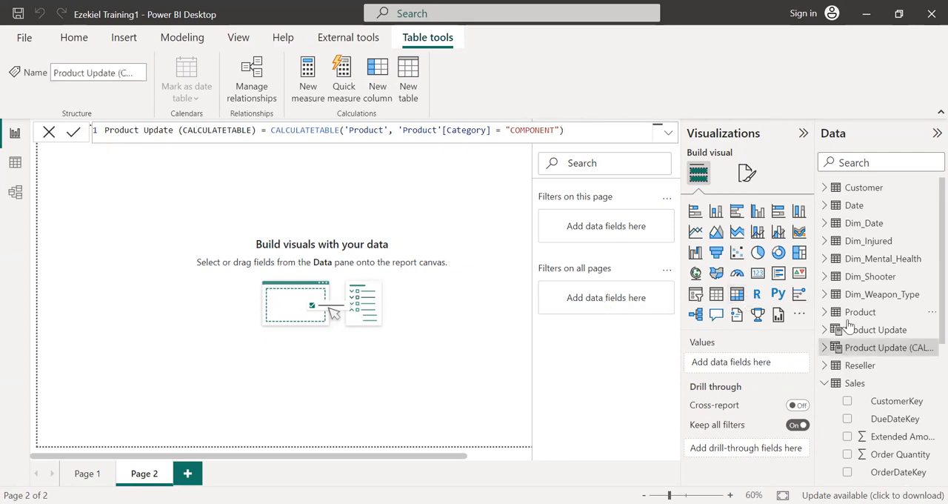
# - Check the Product fields, compare the rows of Product and Product Update (CALCULATETABLE) in Data view, and refresh the data
pyautogui.moveTo(837, 354)
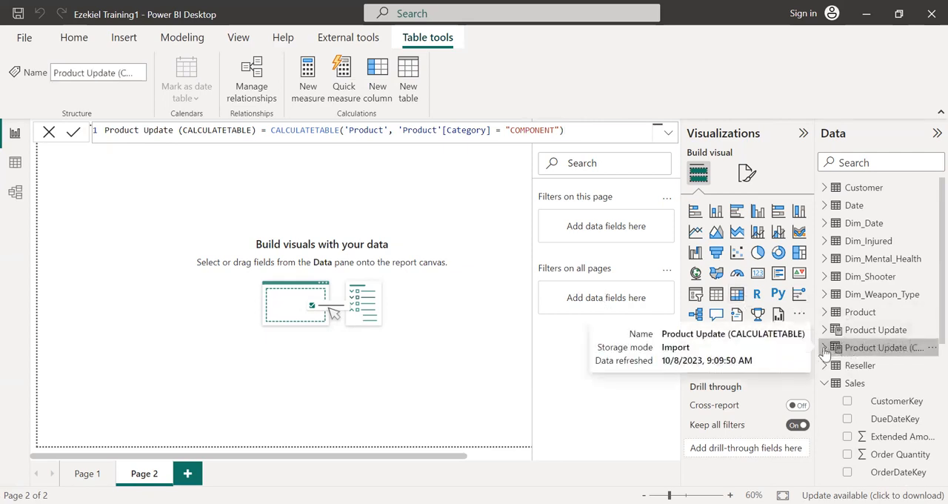
pyautogui.click(823, 314)
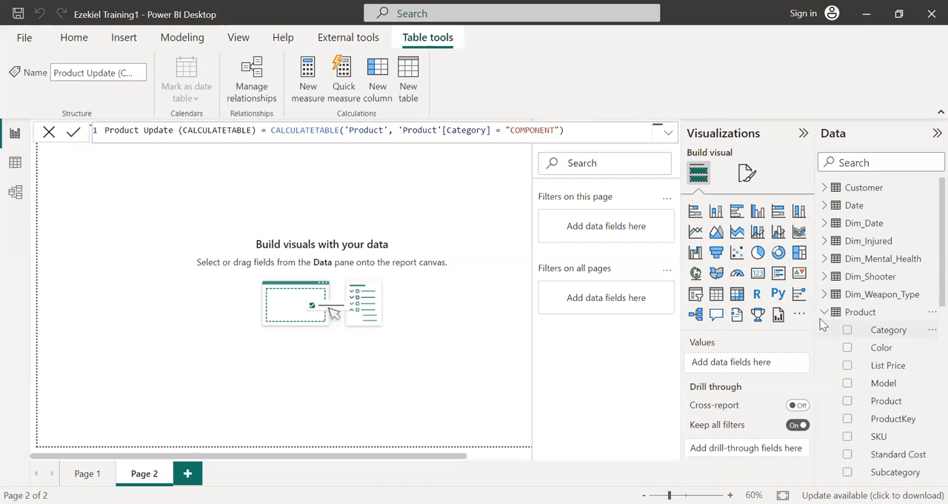
pyautogui.click(824, 312)
pyautogui.click(16, 162)
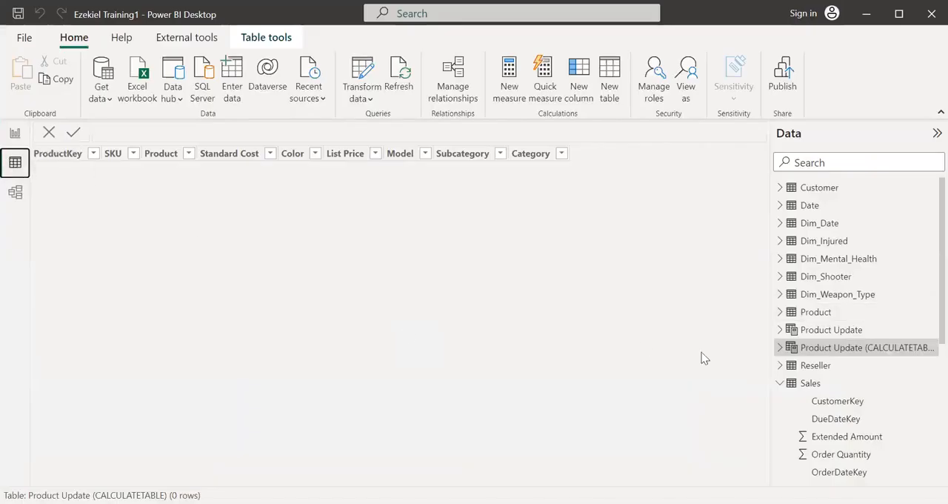
pyautogui.click(818, 312)
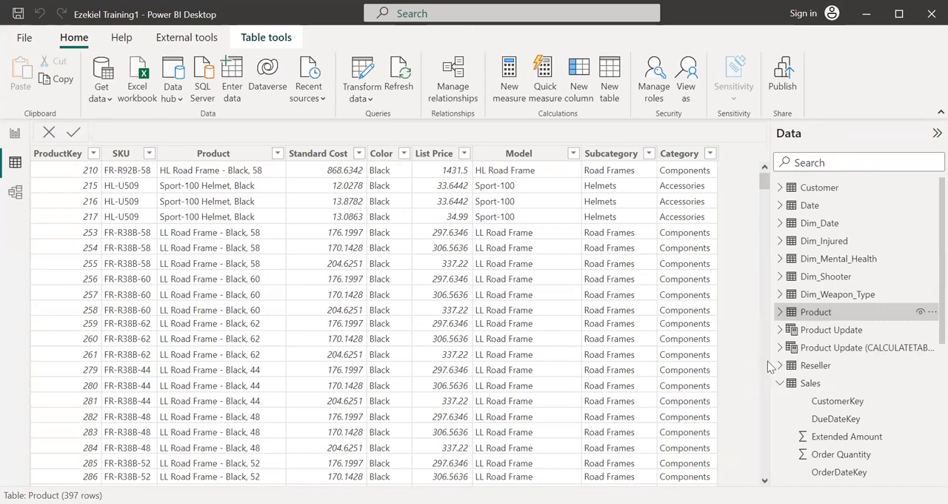
pyautogui.click(833, 353)
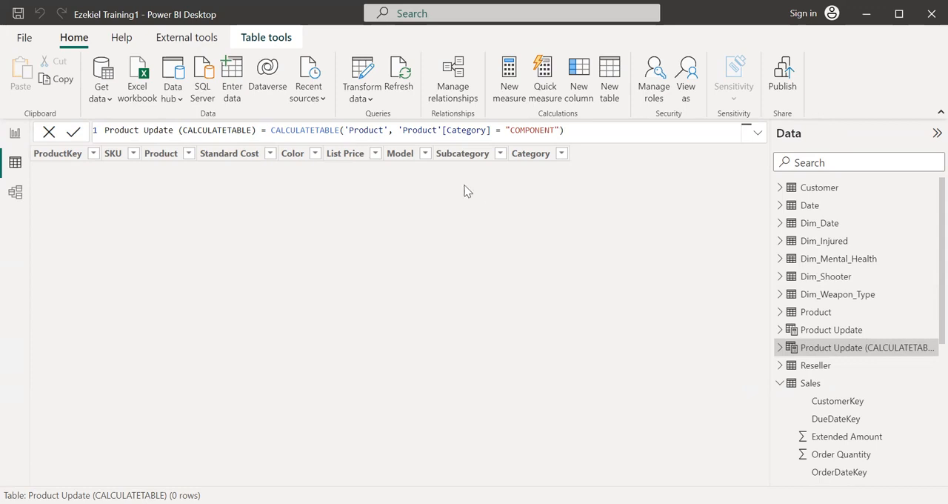
pyautogui.click(405, 76)
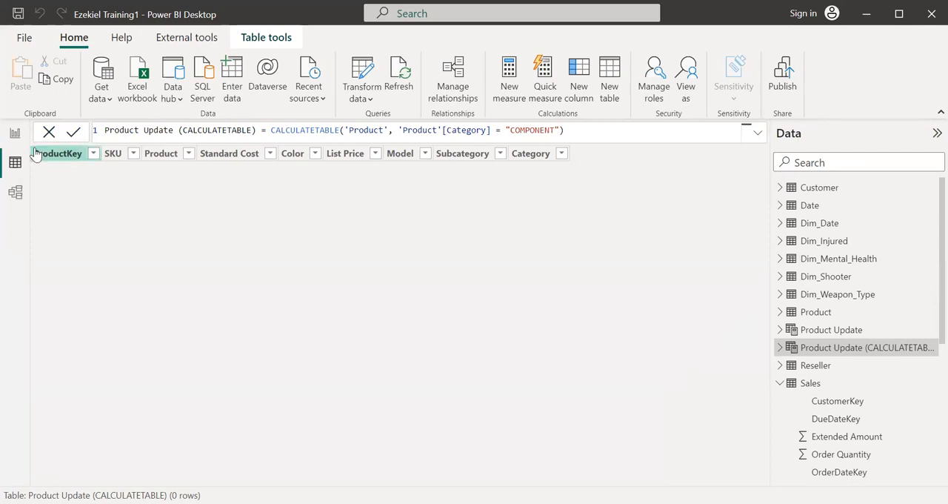
# - Return to Report view and open the Power Query Editor for transforming the data
pyautogui.click(15, 134)
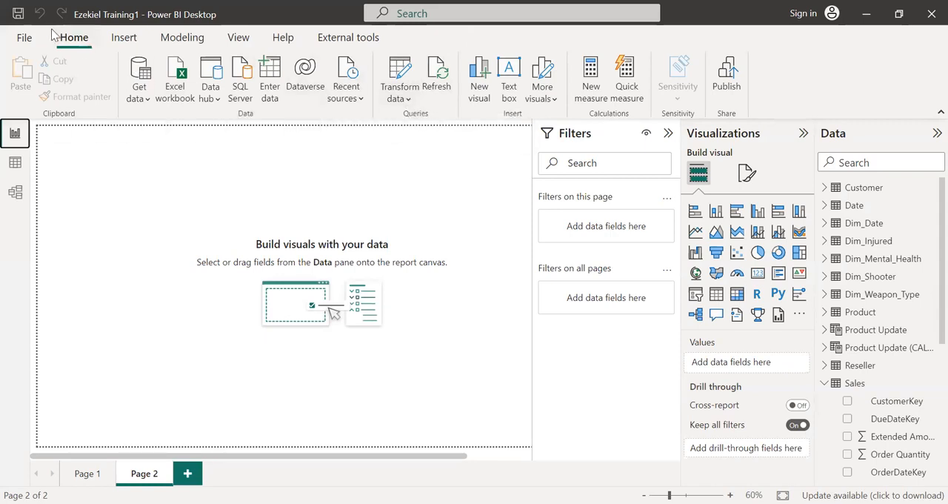
pyautogui.click(406, 101)
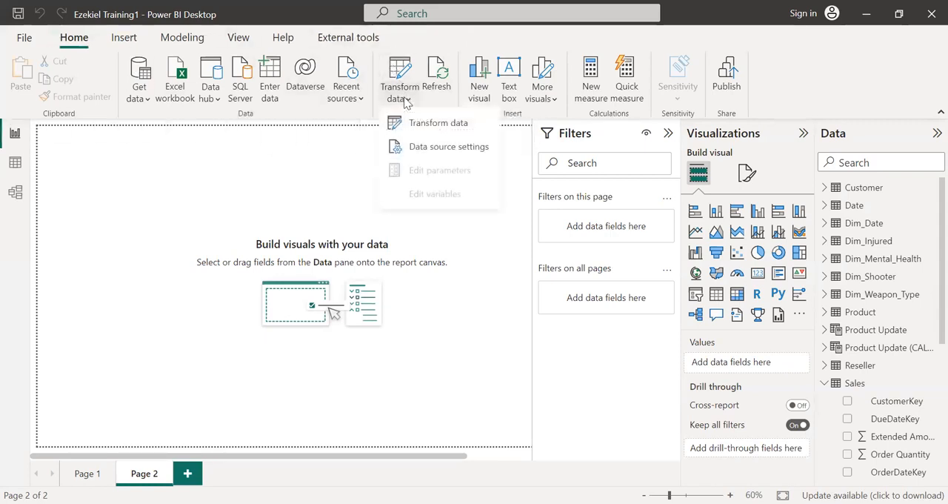
pyautogui.click(438, 131)
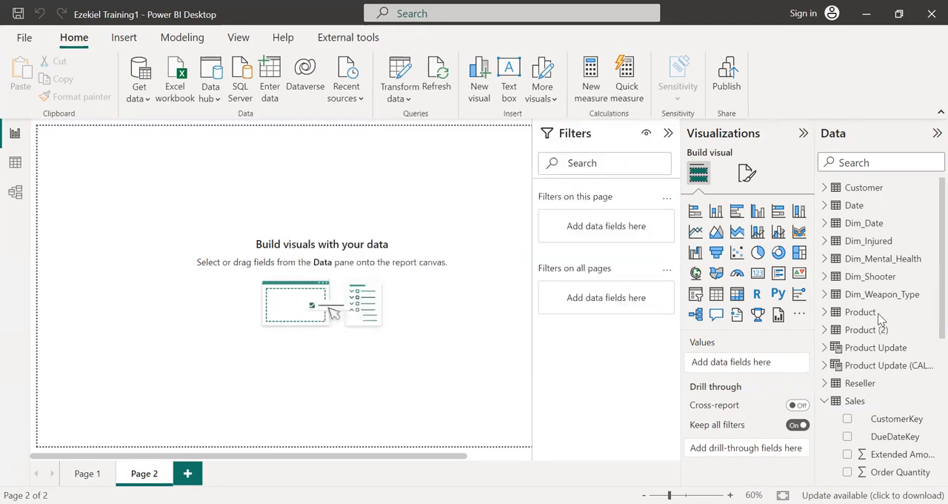
# - Compare the rows of the Product (2) and Product Update tables in Data view
pyautogui.click(881, 331)
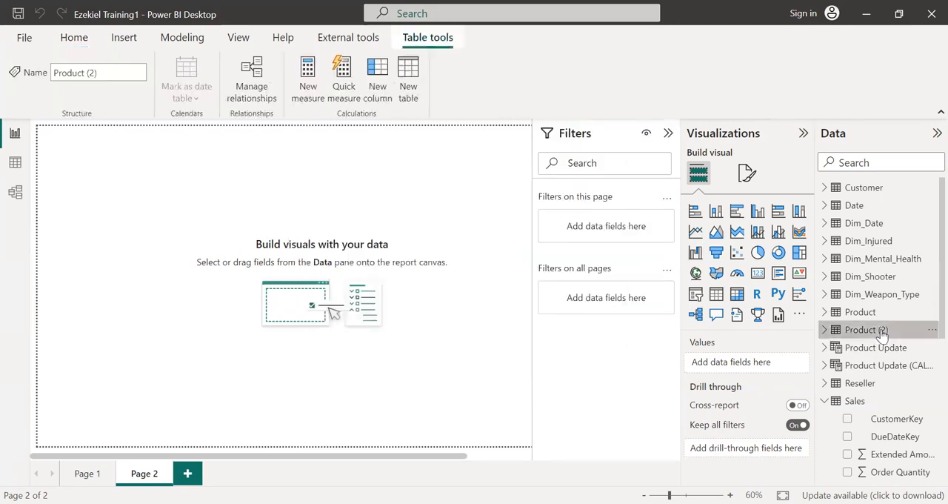
pyautogui.click(14, 163)
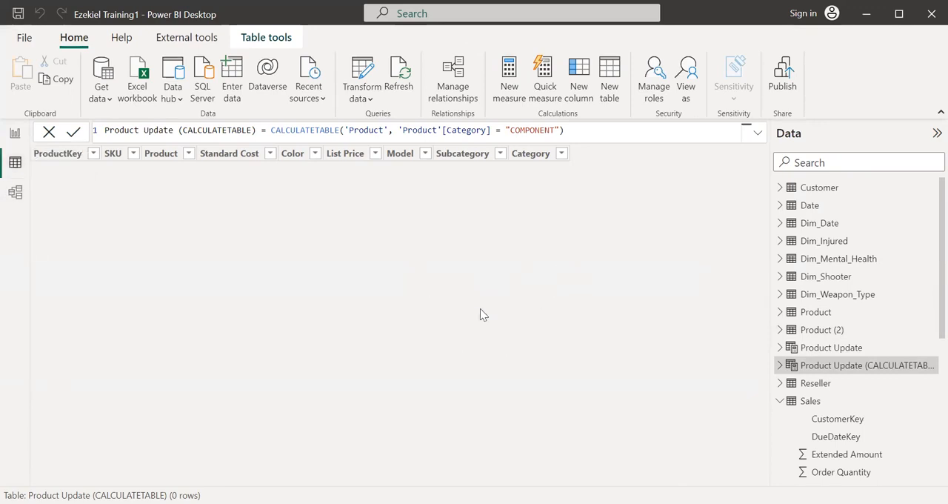
pyautogui.click(821, 349)
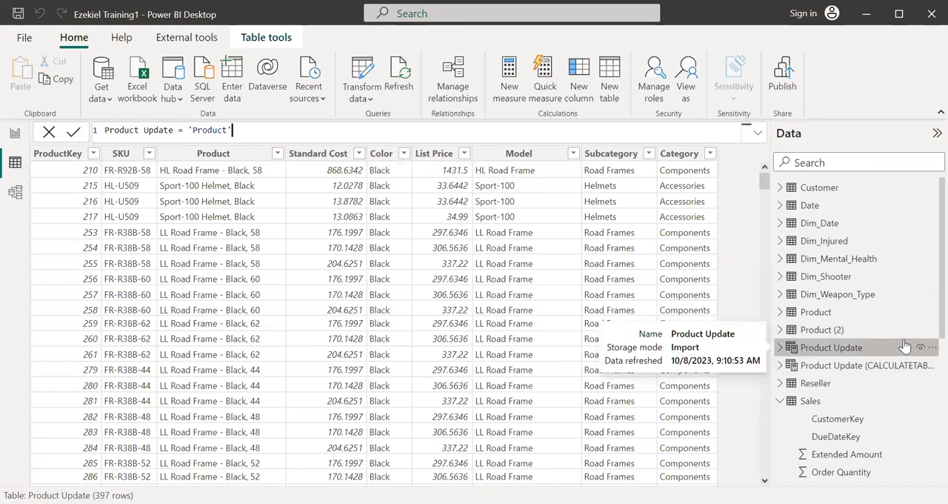
pyautogui.click(824, 335)
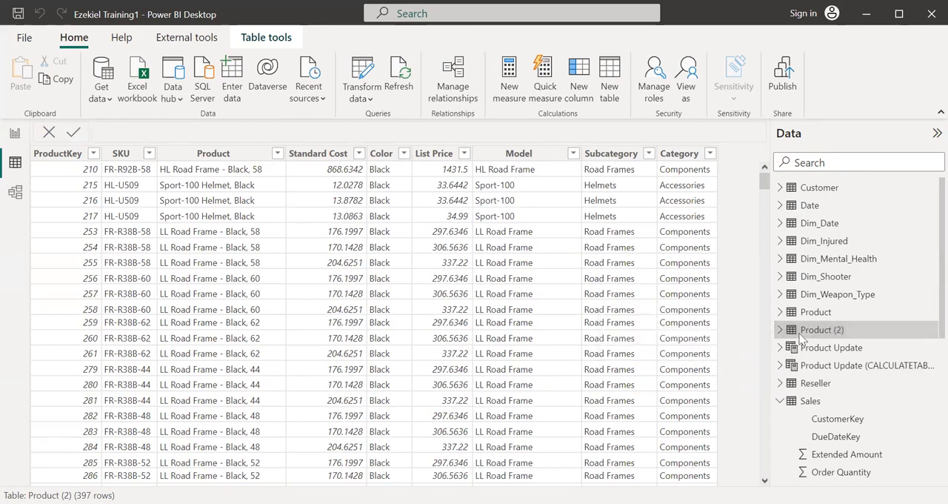
pyautogui.moveTo(844, 338)
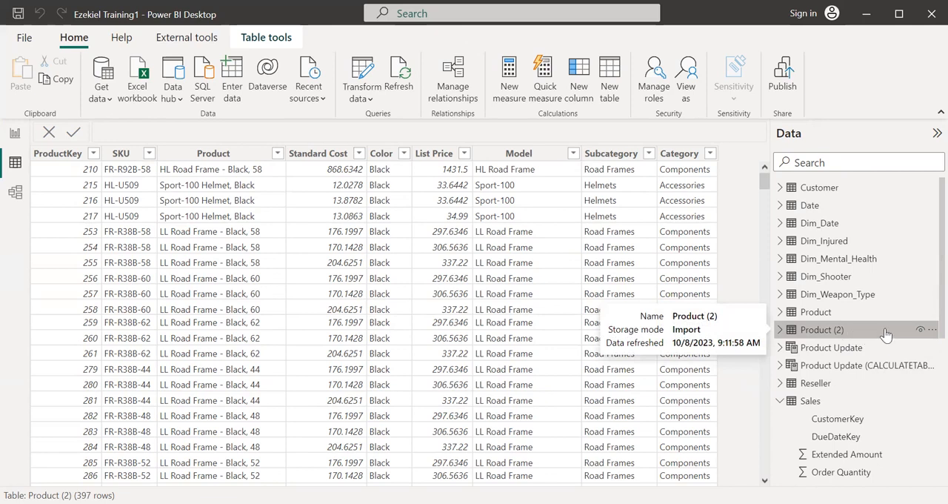
pyautogui.click(833, 348)
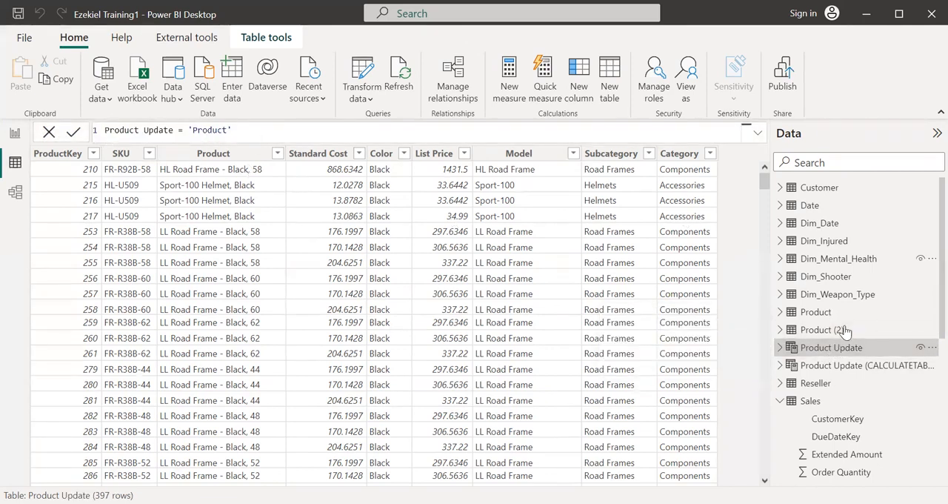
pyautogui.click(841, 330)
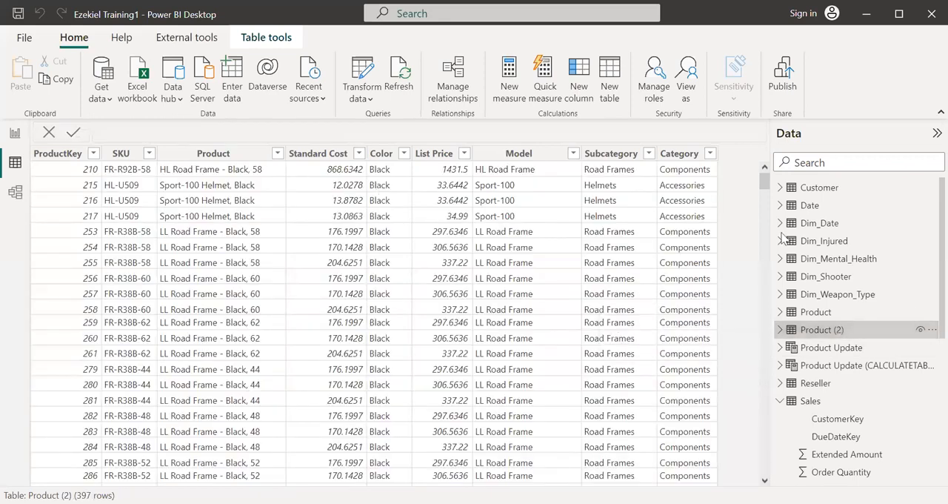
# - Change the Category filter value in the Product Update (CALCULATETABLE) formula to "ACCESSORIES" and commit it
pyautogui.click(853, 368)
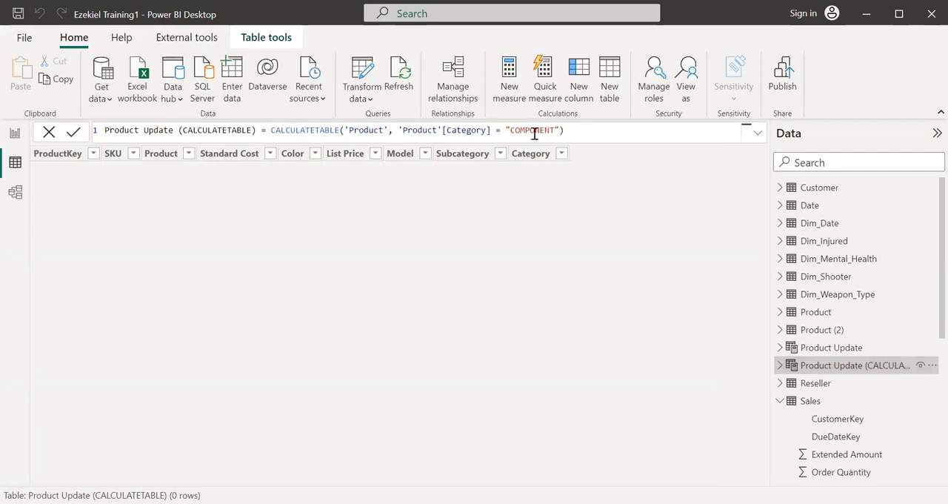
pyautogui.moveTo(555, 130); pyautogui.dragTo(510, 131)
pyautogui.write('ACCES')
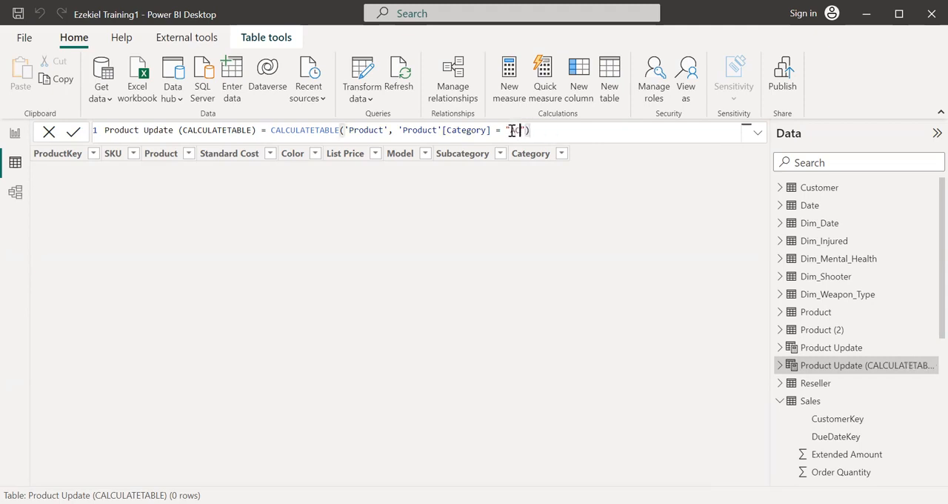
pyautogui.write('SORIES')
pyautogui.press('Return')
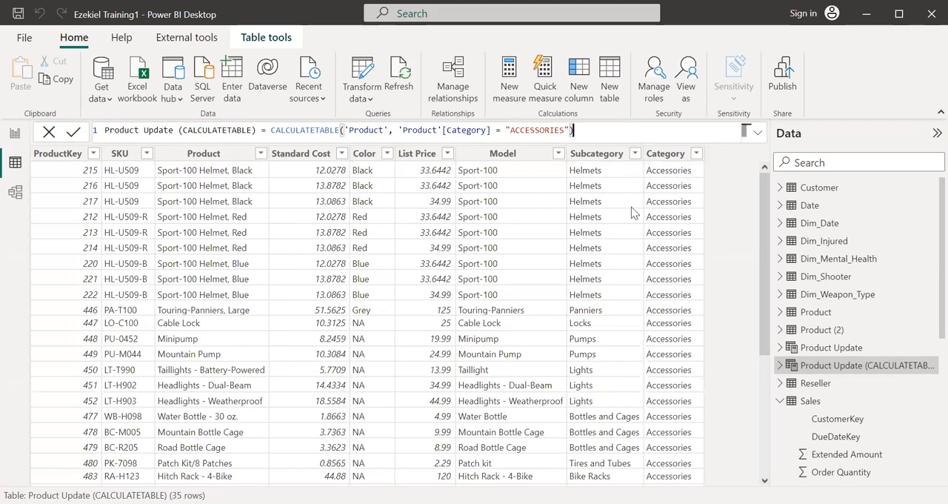
# - Set the Category filter value in the Product Update (CALCULATETABLE) formula to "COMPONENTS" and commit it
pyautogui.moveTo(564, 129); pyautogui.dragTo(511, 129)
pyautogui.write('COMPON')
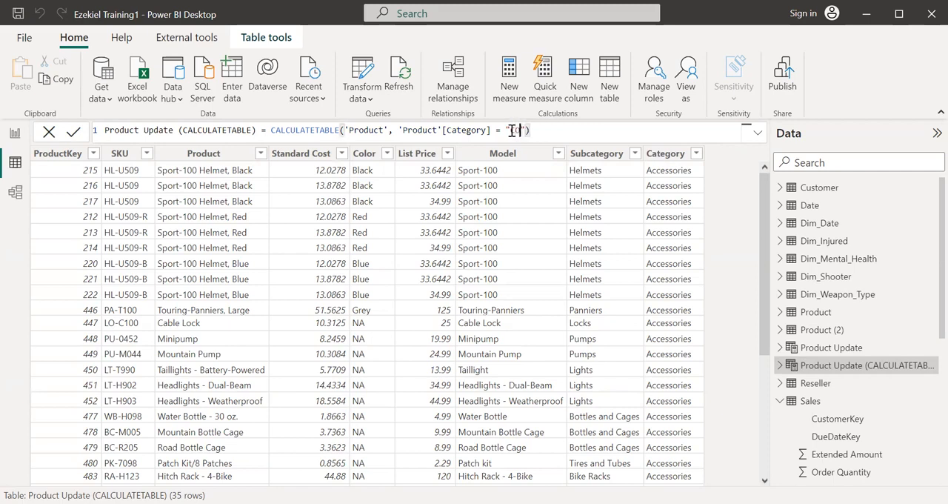
pyautogui.write('ENTS')
pyautogui.press('Return')
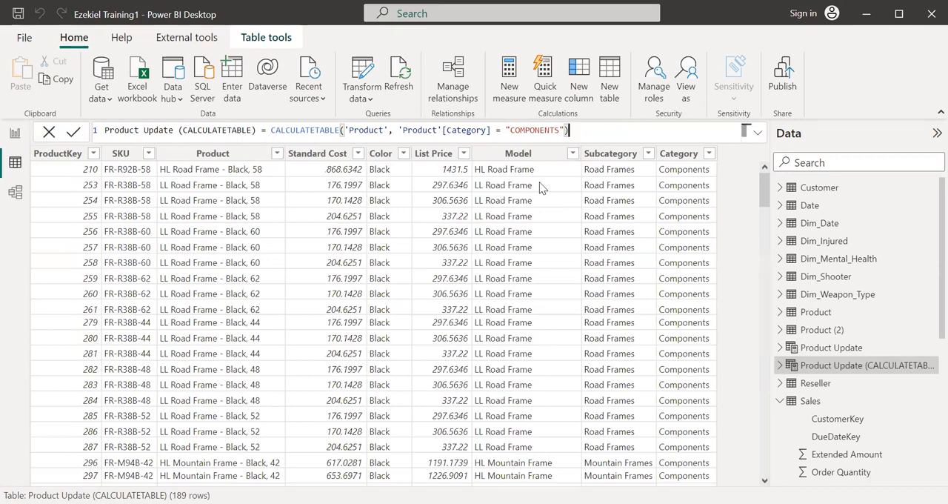
# - Start a manually entered table with the columns ProductKey, Product and Standar Cost
pyautogui.click(231, 77)
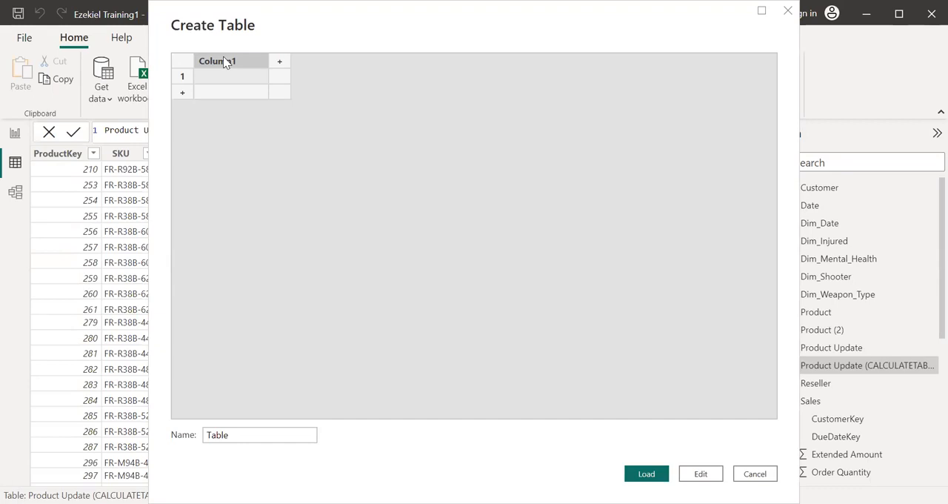
pyautogui.doubleClick(225, 62)
pyautogui.write('Produ')
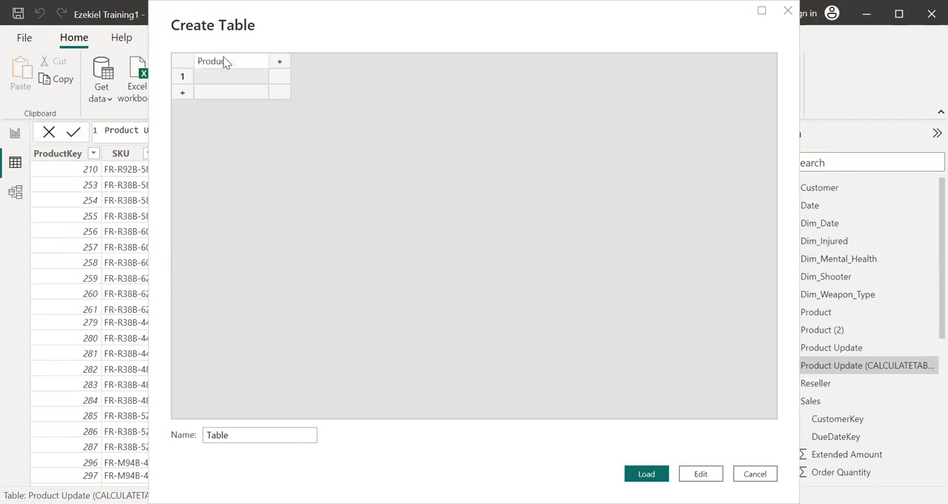
pyautogui.write('ctKey')
pyautogui.press('Tab')
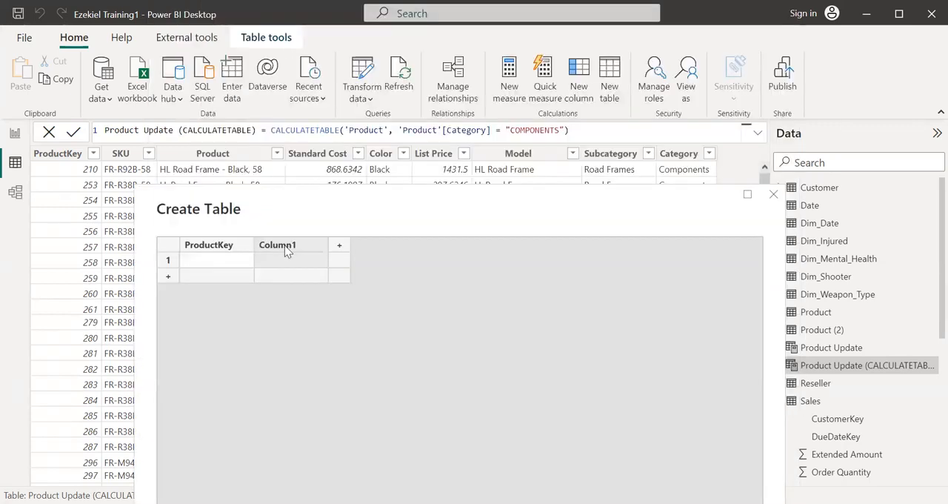
pyautogui.click(287, 246)
pyautogui.write('Product')
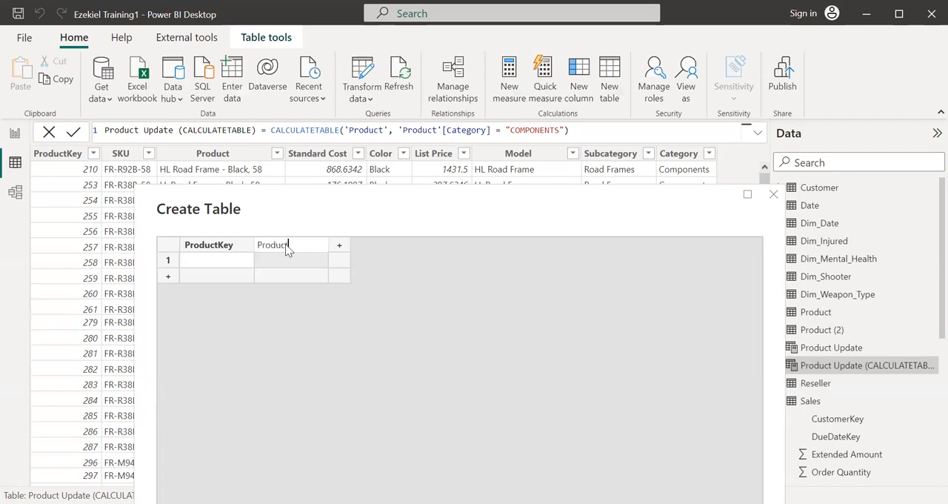
pyautogui.click(339, 245)
pyautogui.write('Standar')
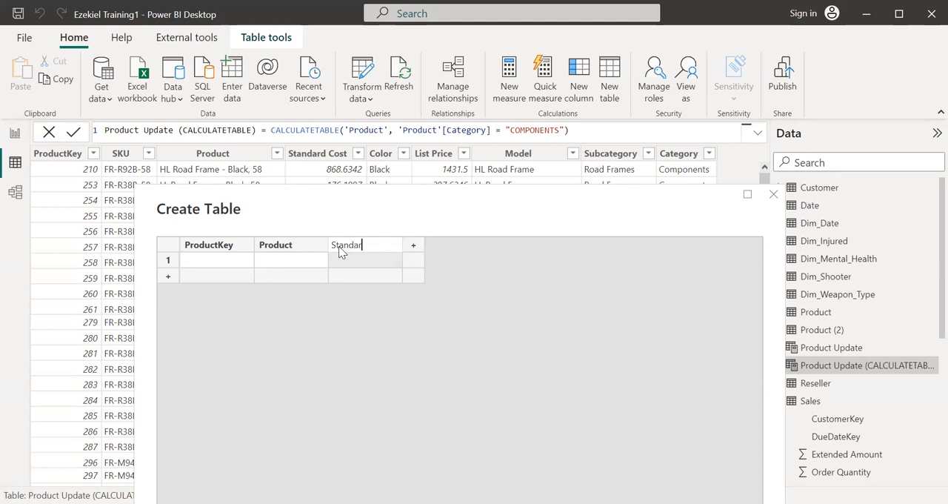
pyautogui.write(' Cost')
# - Fill the first row of the new table with 210, HL Road and 678
pyautogui.click(205, 262)
pyautogui.write('210')
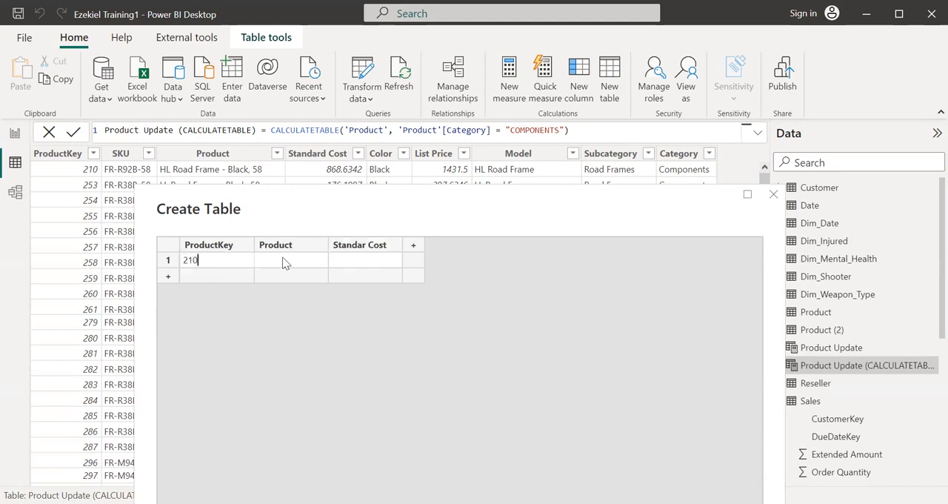
pyautogui.click(284, 260)
pyautogui.write('HL ROa')
pyautogui.press('BackSpace')
pyautogui.press('BackSpace')
pyautogui.write('oad')
pyautogui.press('Tab')
pyautogui.write('678')
# - Add a second row to the new table with 211, Bike and 848
pyautogui.click(207, 274)
pyautogui.write('210')
pyautogui.write('1')
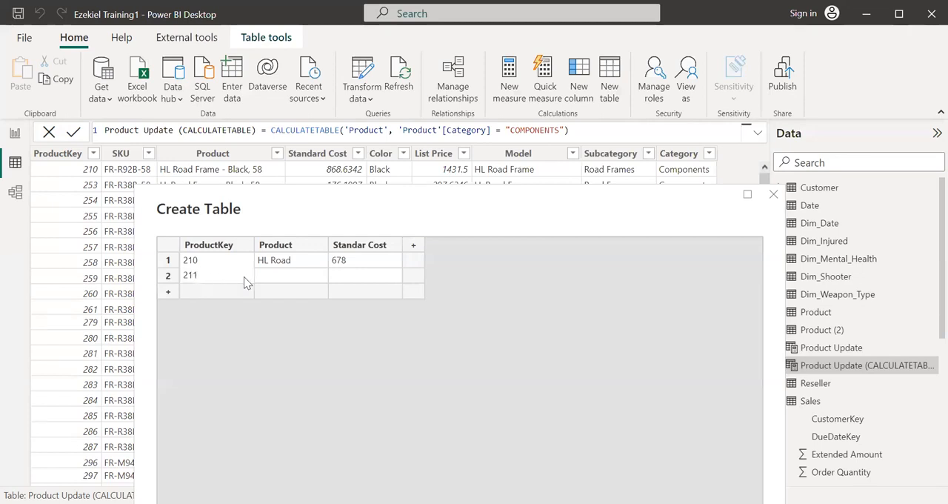
pyautogui.click(286, 280)
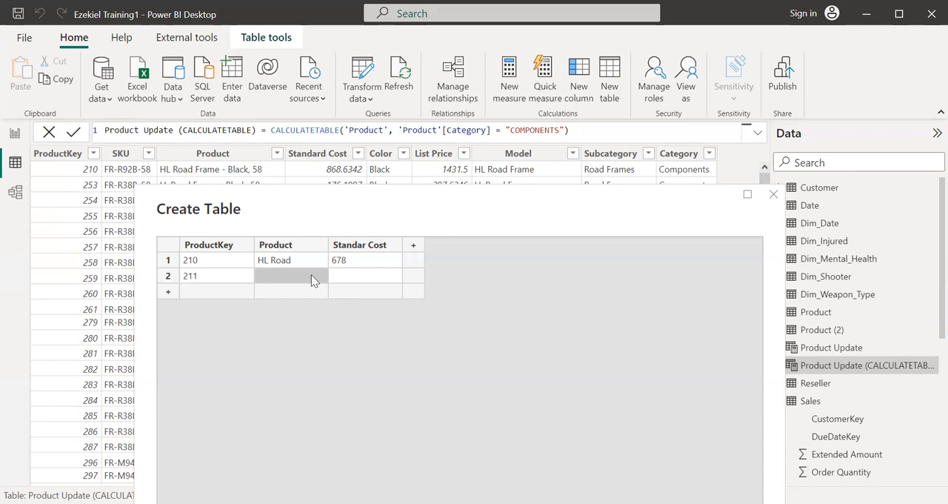
pyautogui.write('Bike')
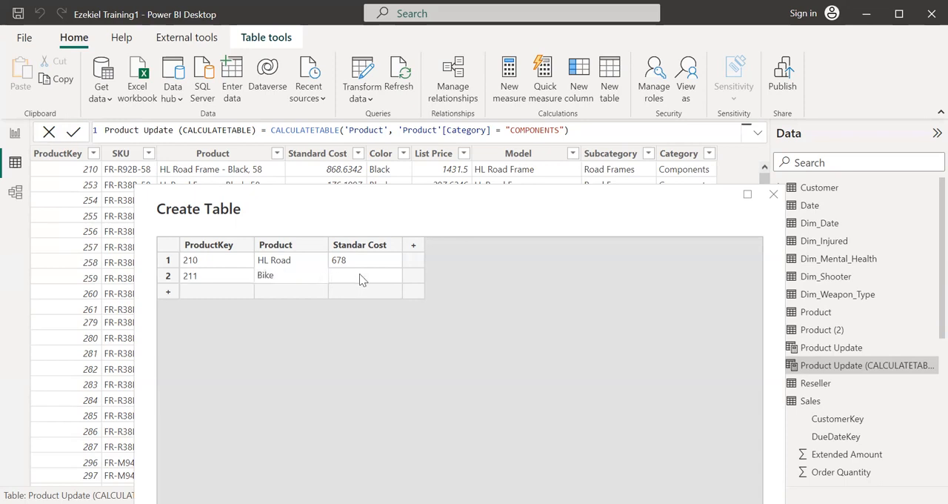
pyautogui.click(361, 279)
pyautogui.write('848')
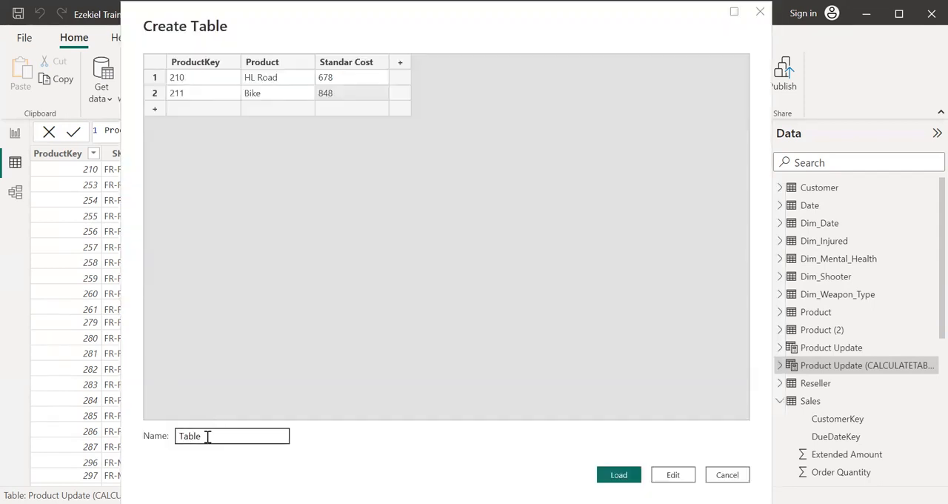
# - Name the manually entered table Product Summary and load it into the model
pyautogui.moveTo(207, 437); pyautogui.dragTo(164, 441)
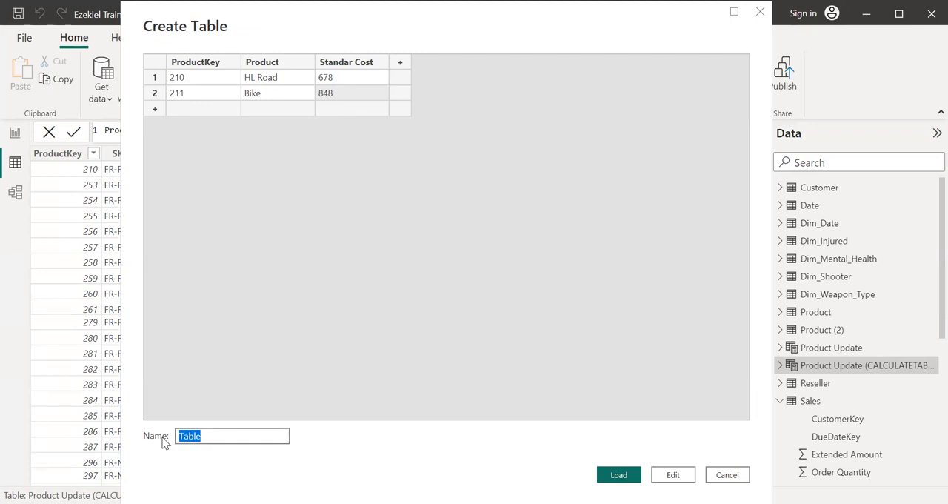
pyautogui.write('Product Summary')
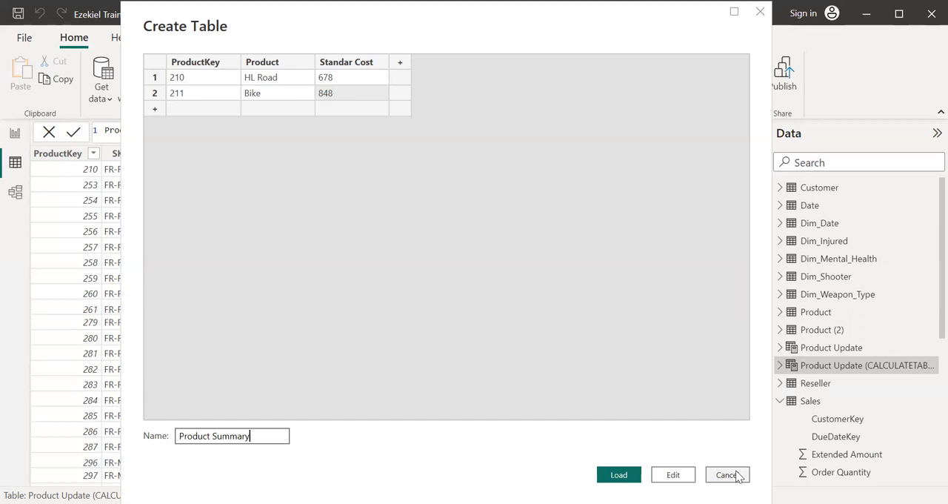
pyautogui.click(626, 475)
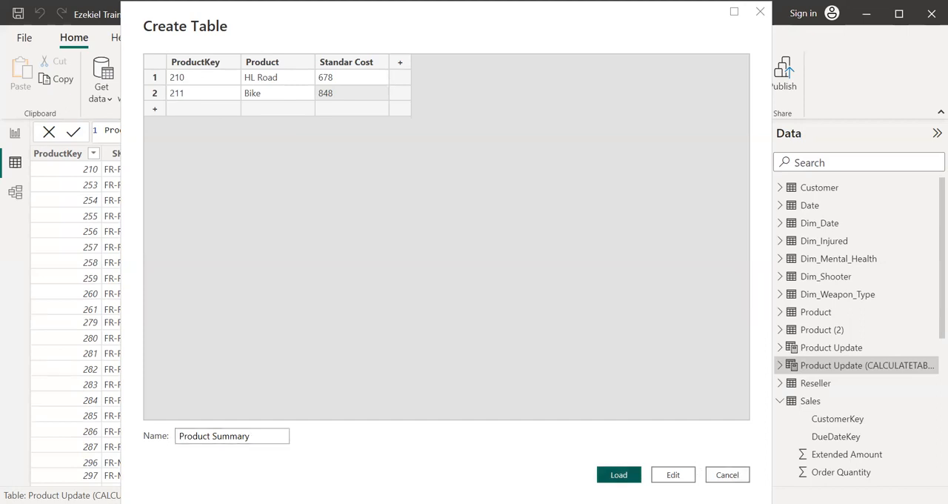